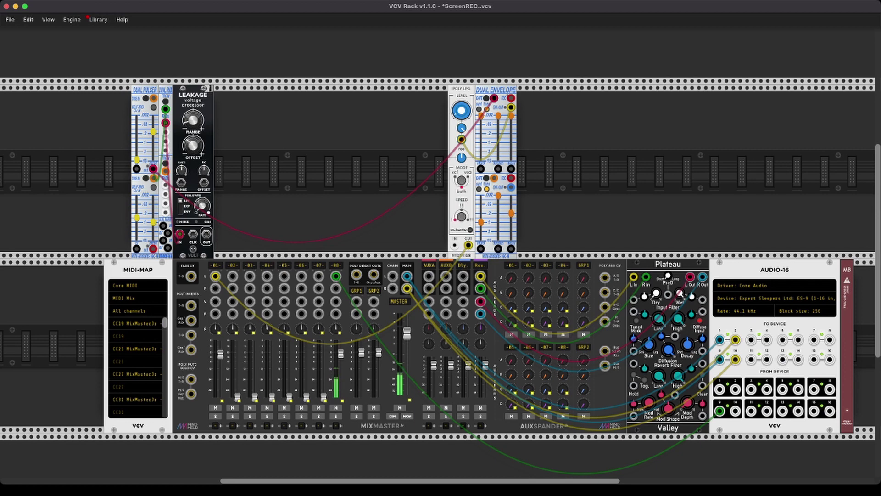
Search the module library for csl and add the Instruō Cš-L between the Leakage and Poly LPG modules.
{"action": "scroll", "coordinate": [441, 252], "scroll_direction": "up", "scroll_amount": 2}
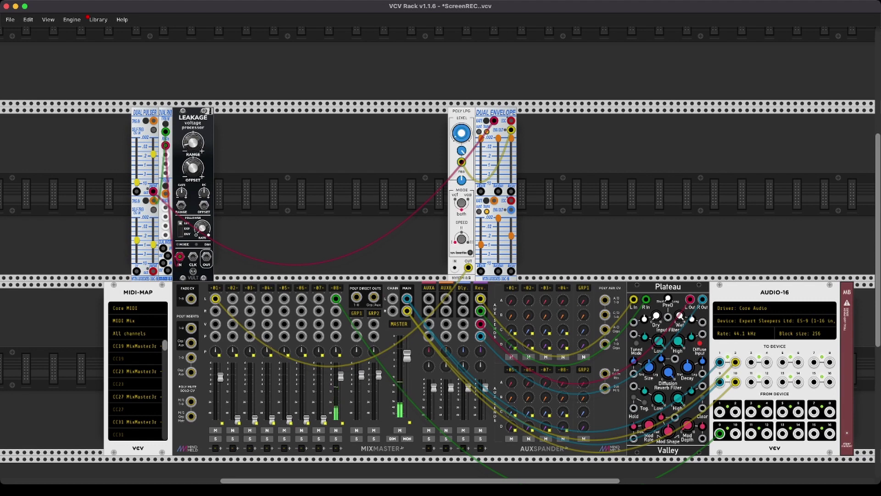
{"action": "scroll", "coordinate": [440, 252], "scroll_direction": "down", "scroll_amount": 1}
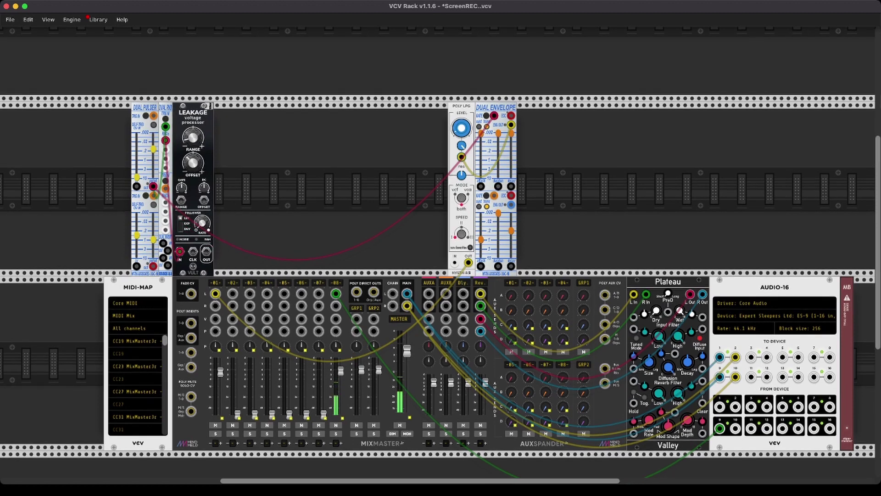
{"action": "mouse_move", "coordinate": [461, 106]}
{"action": "left_mouse_down"}
{"action": "mouse_move", "coordinate": [441, 106]}
{"action": "mouse_move", "coordinate": [462, 107]}
{"action": "left_mouse_up"}
{"action": "key", "text": "Return"}
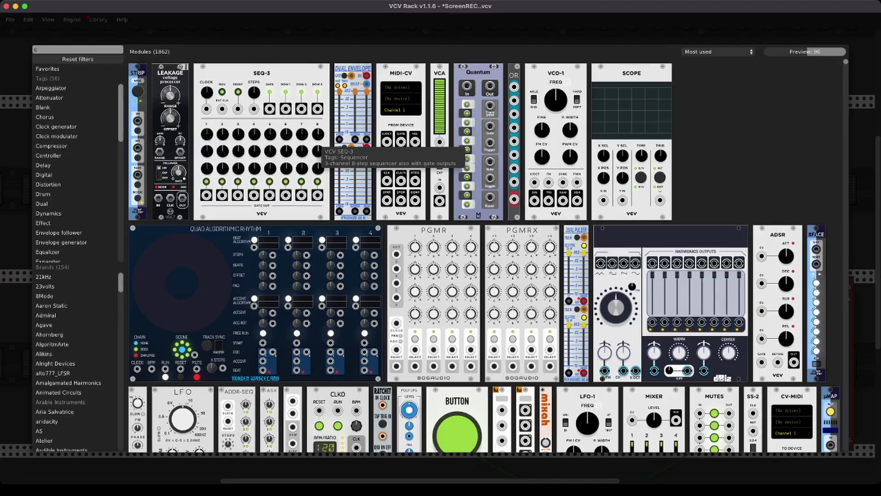
{"action": "type", "text": "csl"}
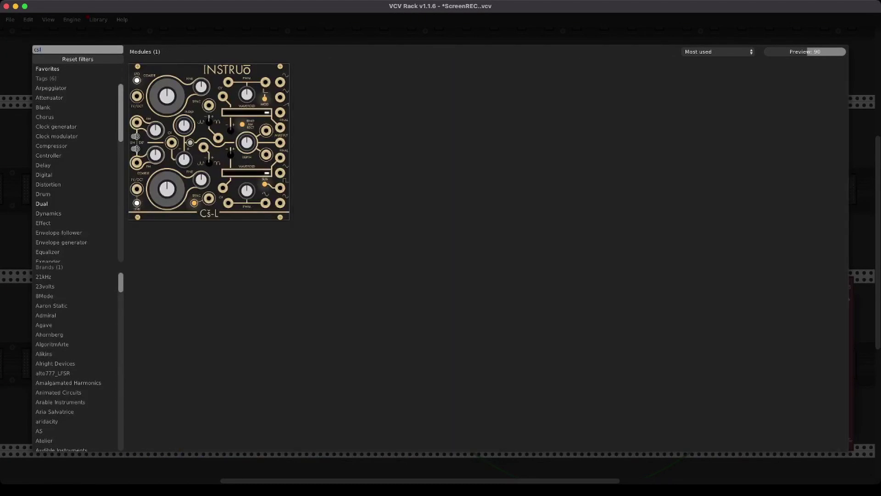
{"action": "left_click_drag", "start_coordinate": [224, 140], "coordinate": [331, 189]}
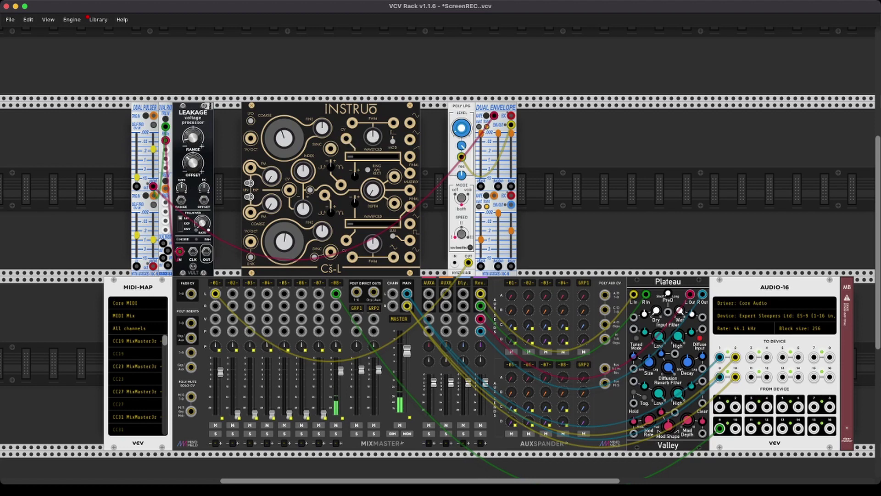
{"action": "left_click_drag", "start_coordinate": [303, 109], "coordinate": [296, 109]}
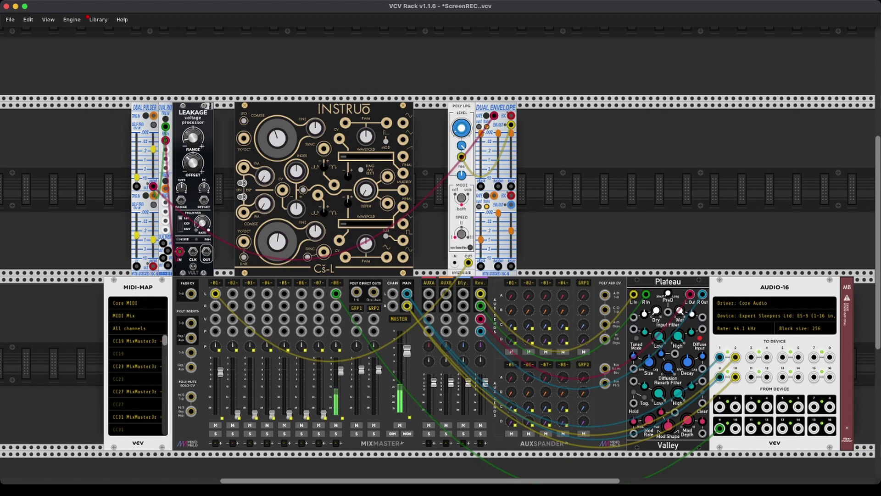
{"action": "mouse_move", "coordinate": [403, 123]}
{"action": "left_mouse_down"}
{"action": "mouse_move", "coordinate": [406, 138]}
{"action": "mouse_move", "coordinate": [418, 120]}
{"action": "left_mouse_up"}
{"action": "left_click_drag", "start_coordinate": [403, 156], "coordinate": [427, 137]}
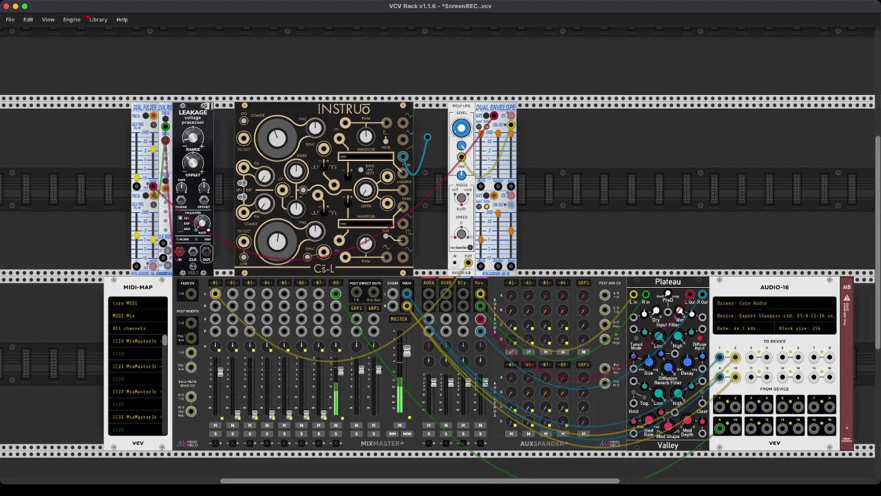
{"action": "left_click_drag", "start_coordinate": [428, 138], "coordinate": [428, 137]}
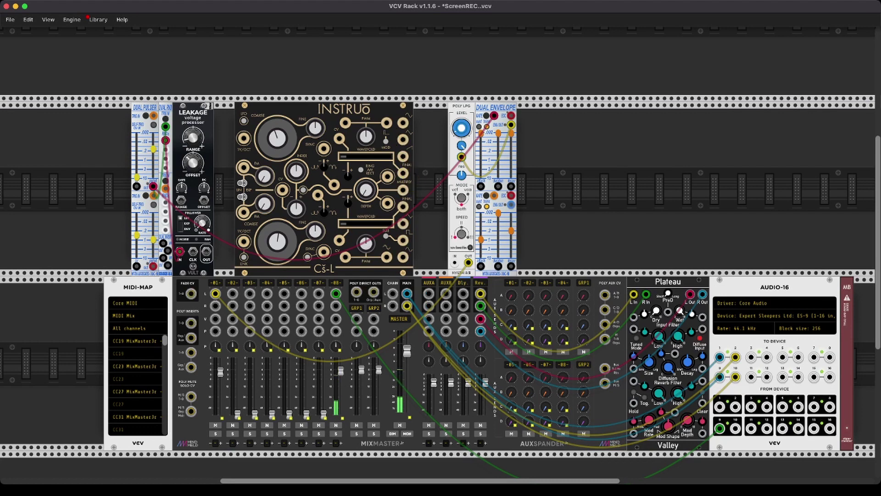
{"action": "mouse_move", "coordinate": [291, 152]}
{"action": "left_click_drag", "start_coordinate": [403, 257], "coordinate": [435, 205]}
{"action": "left_click_drag", "start_coordinate": [394, 250], "coordinate": [433, 232]}
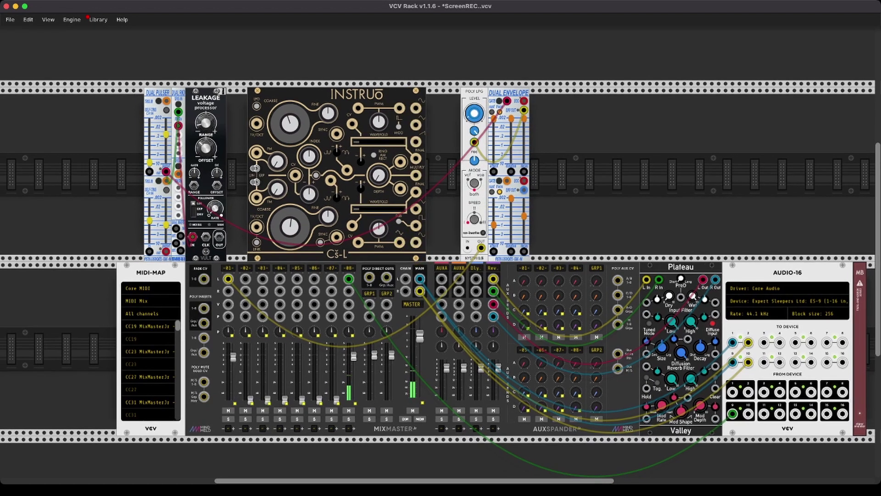
{"action": "left_click_drag", "start_coordinate": [415, 175], "coordinate": [442, 163]}
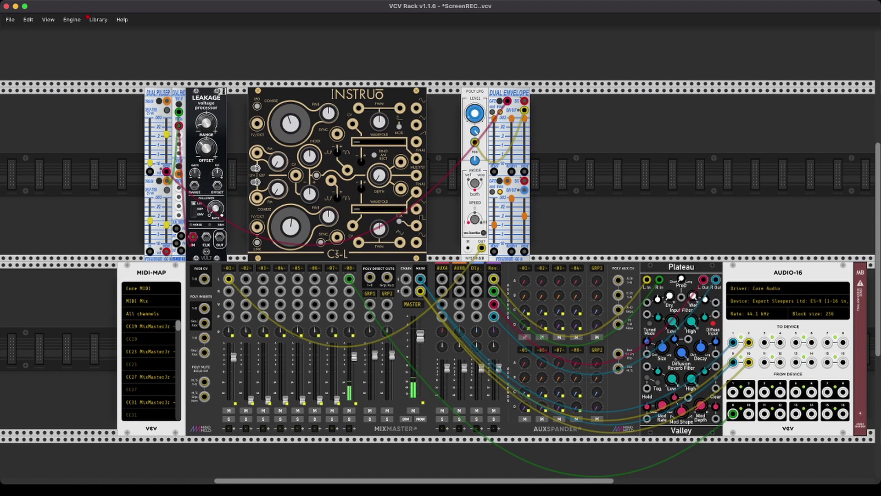
Audition oscillator A's outputs one after another through the Poly LPG input, ending with the Final output and its wavefold fader near minimum.
{"action": "left_click_drag", "start_coordinate": [416, 107], "coordinate": [468, 248]}
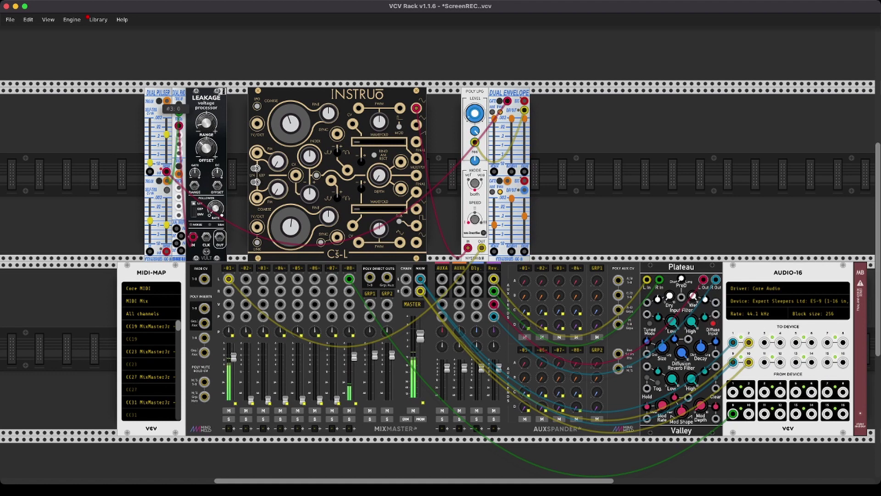
{"action": "scroll", "coordinate": [340, 155], "scroll_direction": "down", "scroll_amount": 1}
{"action": "scroll", "coordinate": [340, 154], "scroll_direction": "left", "scroll_amount": 2}
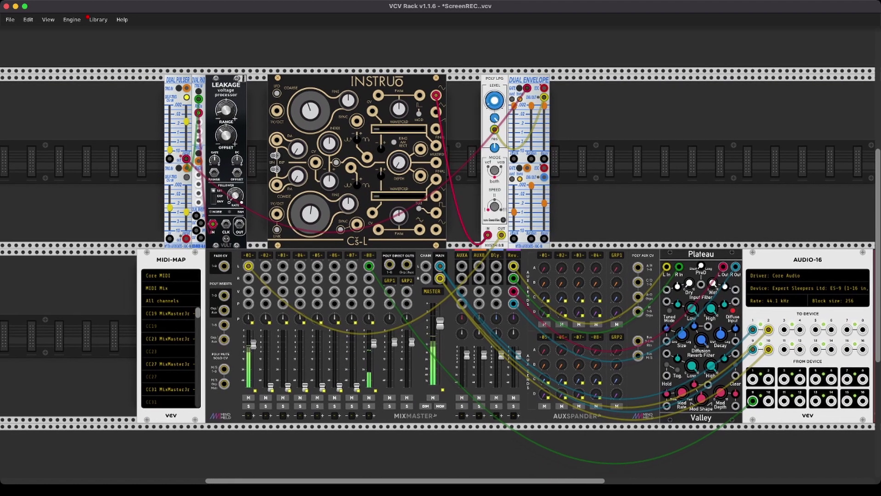
{"action": "scroll", "coordinate": [441, 271], "scroll_direction": "up", "scroll_amount": 1}
{"action": "scroll", "coordinate": [440, 271], "scroll_direction": "right", "scroll_amount": 1}
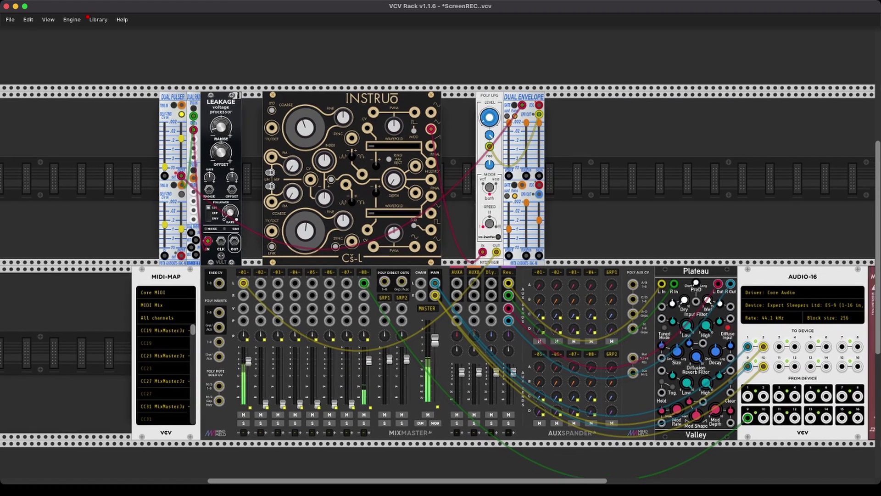
{"action": "mouse_move", "coordinate": [431, 129]}
{"action": "left_mouse_down"}
{"action": "mouse_move", "coordinate": [437, 215]}
{"action": "mouse_move", "coordinate": [431, 145]}
{"action": "left_mouse_up"}
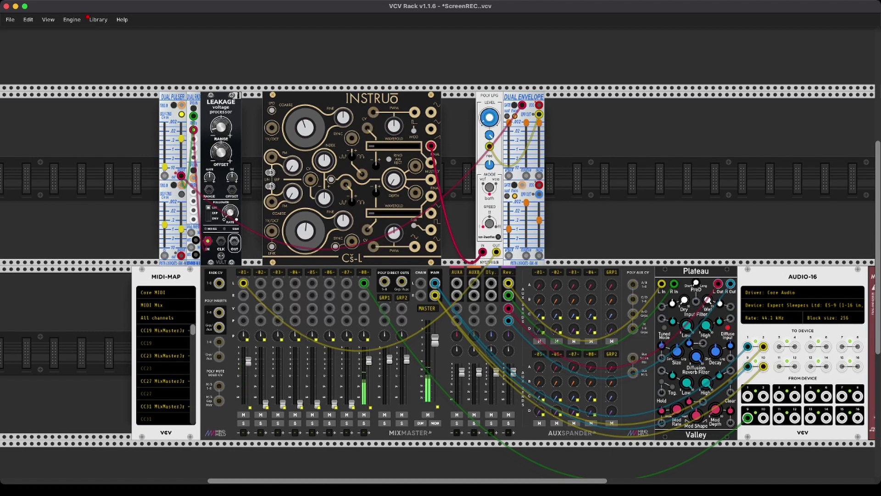
{"action": "left_click_drag", "start_coordinate": [430, 146], "coordinate": [431, 163]}
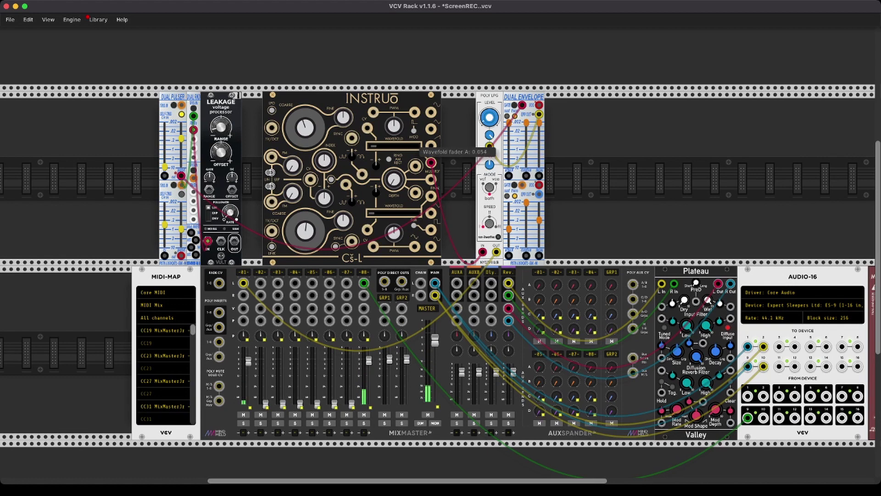
{"action": "mouse_move", "coordinate": [374, 146]}
{"action": "left_mouse_down"}
{"action": "mouse_move", "coordinate": [412, 146]}
{"action": "mouse_move", "coordinate": [369, 146]}
{"action": "left_mouse_up"}
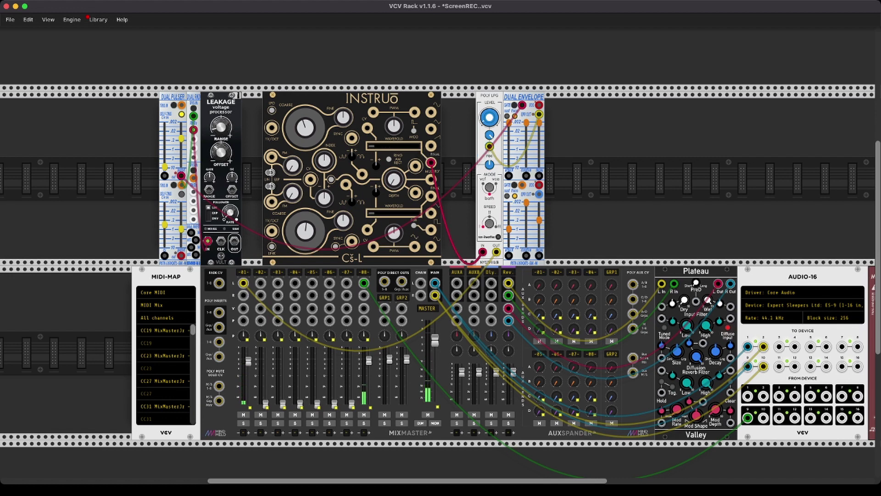
Audition oscillator B's outputs through the Poly LPG, including its Final output with wavefolding, and unplug the cable.
{"action": "left_click_drag", "start_coordinate": [432, 163], "coordinate": [432, 213]}
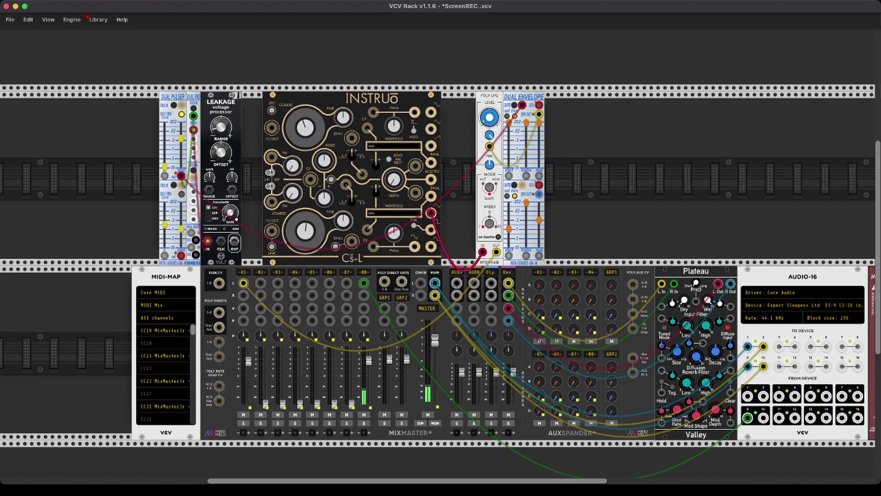
{"action": "left_click_drag", "start_coordinate": [431, 213], "coordinate": [415, 246]}
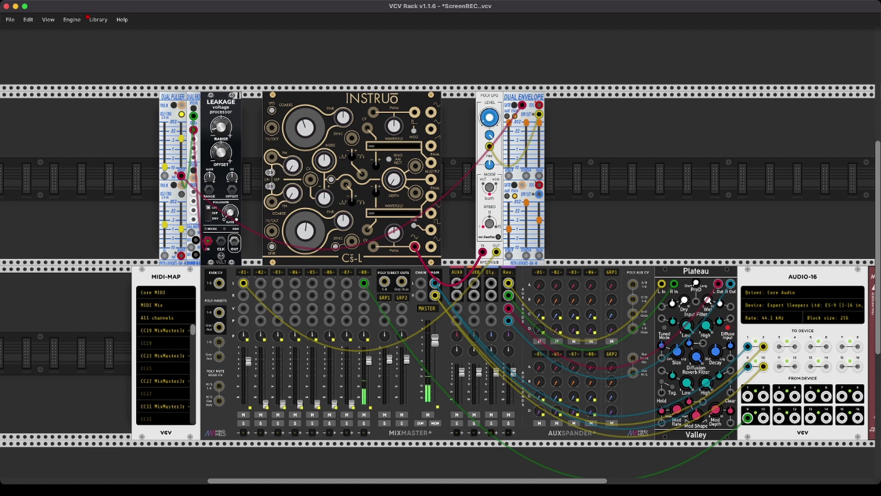
{"action": "left_click_drag", "start_coordinate": [415, 246], "coordinate": [432, 196]}
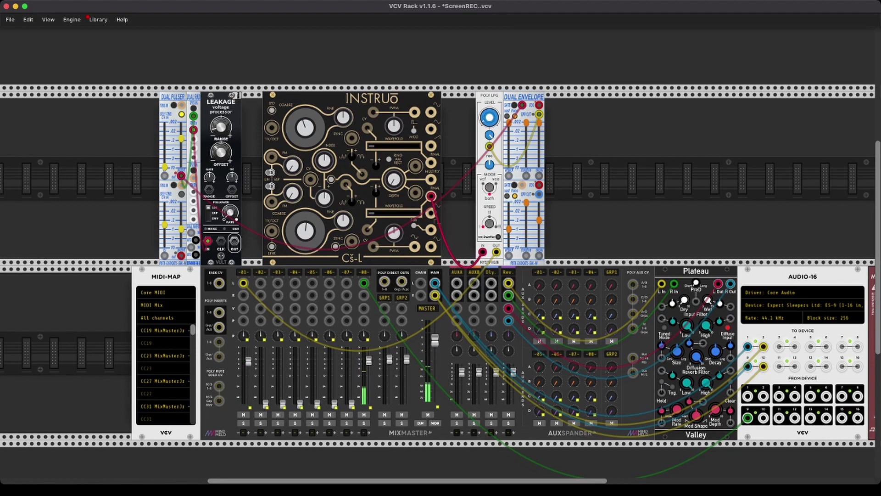
{"action": "left_click_drag", "start_coordinate": [432, 196], "coordinate": [431, 197]}
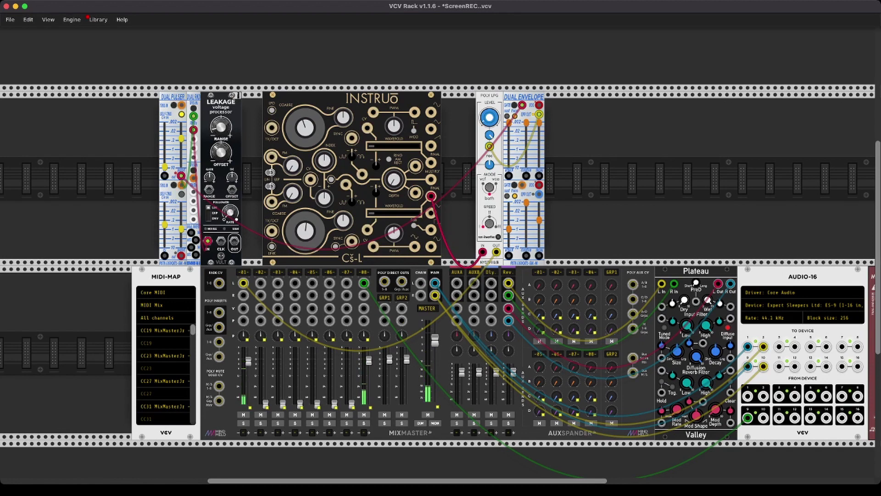
{"action": "mouse_move", "coordinate": [371, 213]}
{"action": "left_mouse_down"}
{"action": "mouse_move", "coordinate": [454, 222]}
{"action": "mouse_move", "coordinate": [371, 213]}
{"action": "left_mouse_up"}
{"action": "left_click_drag", "start_coordinate": [431, 196], "coordinate": [443, 189]}
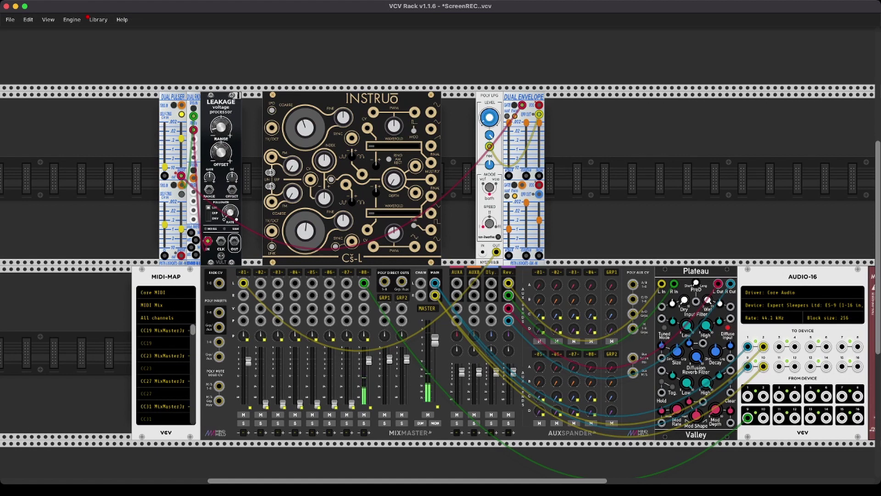
Route oscillator B to oscillator A's wavefold internally and patch the Cš-L's Multiply output into the Poly LPG input.
{"action": "right_click", "coordinate": [365, 103]}
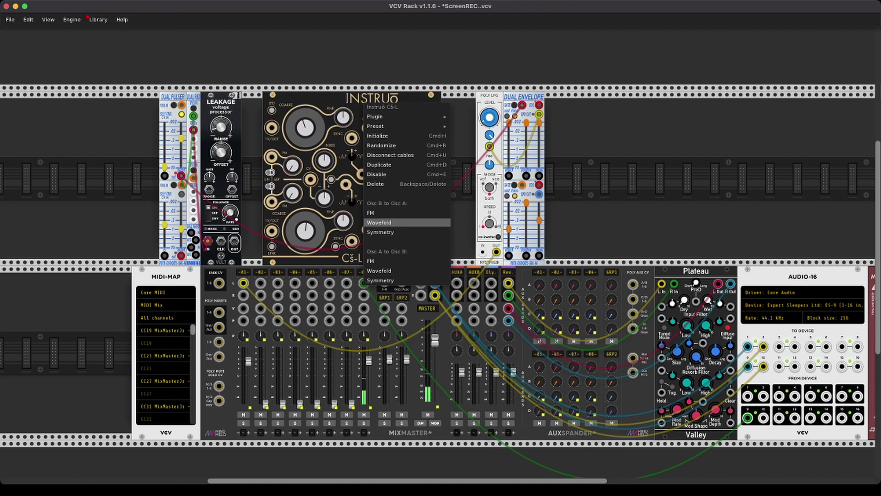
{"action": "left_click", "coordinate": [379, 222]}
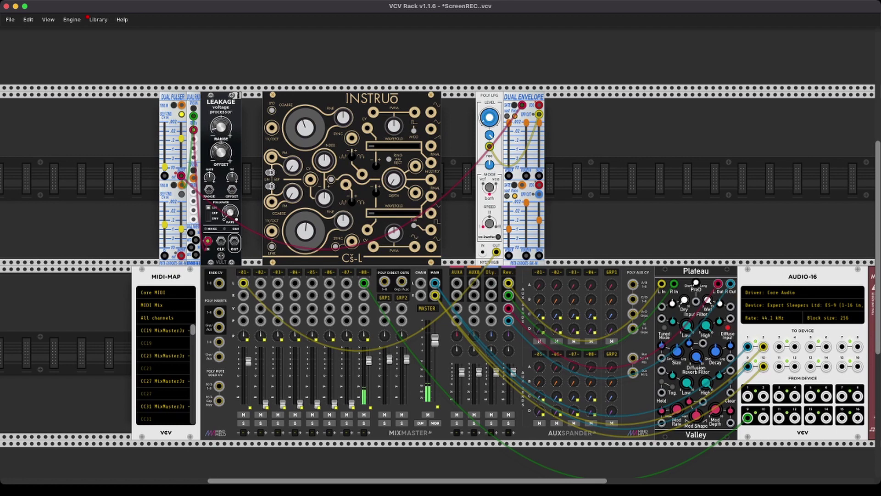
{"action": "mouse_move", "coordinate": [325, 160]}
{"action": "left_click_drag", "start_coordinate": [431, 179], "coordinate": [483, 252]}
Cycle through the Cš-L's Ring/AM/Rect modes, leave it on mode 1, and raise the AM depth.
{"action": "left_click", "coordinate": [388, 159]}
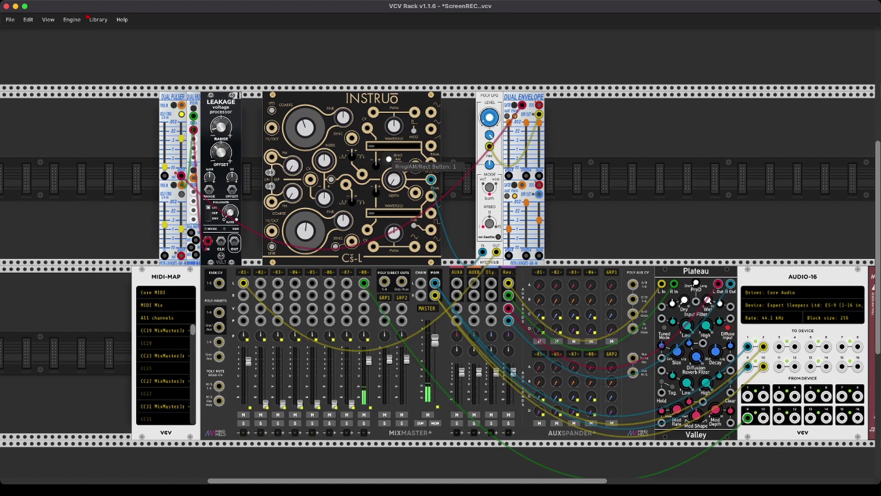
{"action": "left_click", "coordinate": [388, 158]}
{"action": "left_click", "coordinate": [389, 159]}
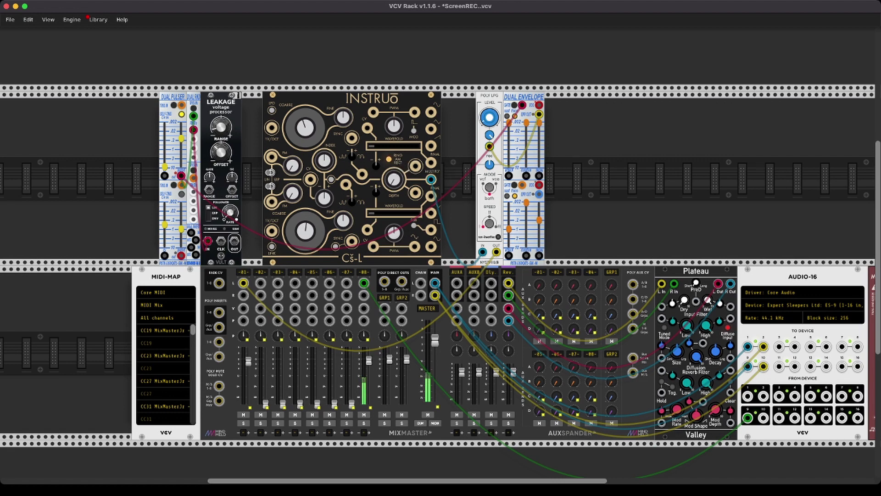
{"action": "left_click", "coordinate": [388, 159]}
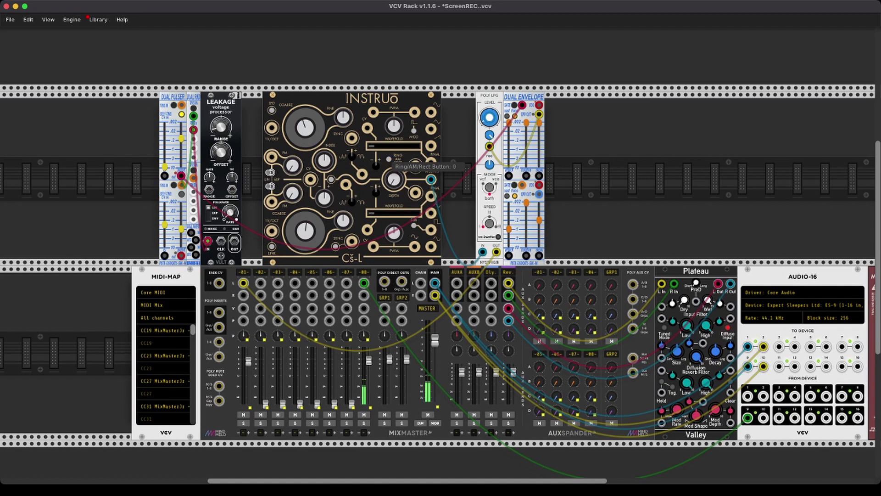
{"action": "left_click", "coordinate": [389, 159]}
{"action": "left_click", "coordinate": [389, 159]}
{"action": "left_click", "coordinate": [388, 159]}
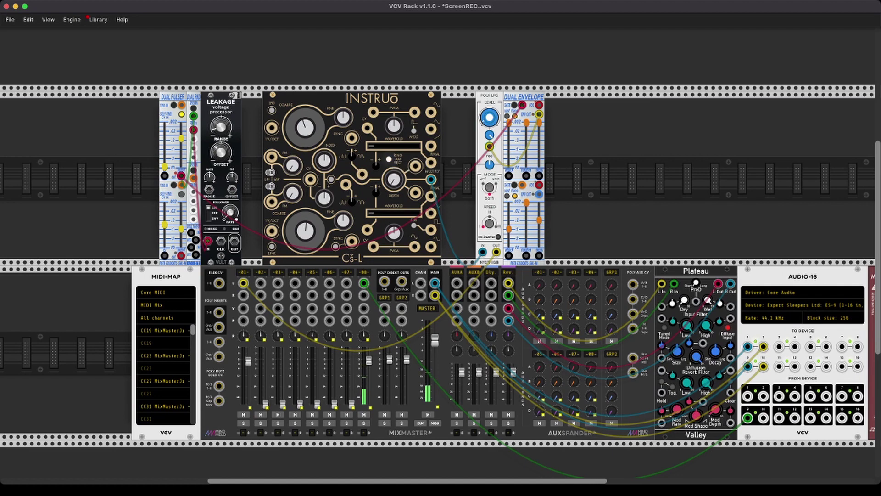
{"action": "left_click_drag", "start_coordinate": [394, 180], "coordinate": [394, 158]}
Retune the coarse pitch of both Cš-L oscillators and raise oscillator A's modulation index.
{"action": "left_click_drag", "start_coordinate": [316, 240], "coordinate": [315, 268]}
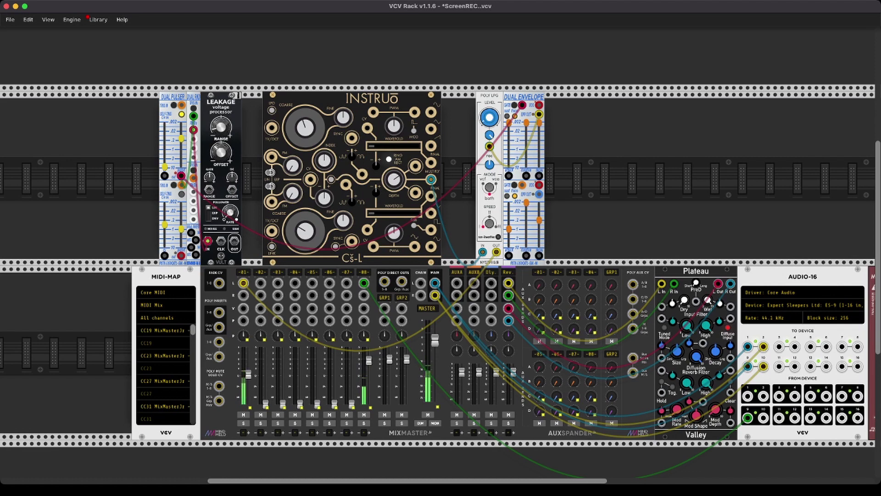
{"action": "left_click_drag", "start_coordinate": [324, 161], "coordinate": [324, 64]}
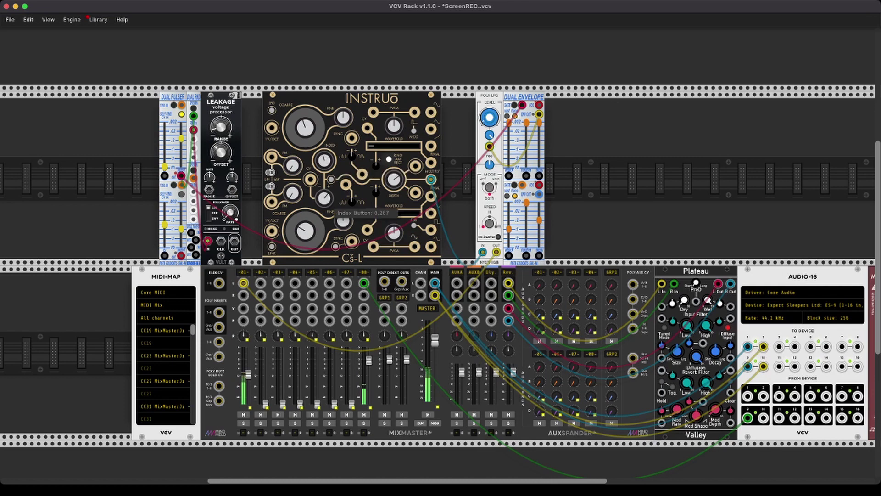
{"action": "left_click_drag", "start_coordinate": [325, 160], "coordinate": [324, 95]}
{"action": "left_click_drag", "start_coordinate": [305, 128], "coordinate": [306, 104]}
{"action": "left_click_drag", "start_coordinate": [305, 231], "coordinate": [305, 112]}
Route oscillator B to oscillator A's symmetry, raising the modulation index and moving oscillator A's wavefold fader to about mid-travel.
{"action": "right_click", "coordinate": [359, 112]}
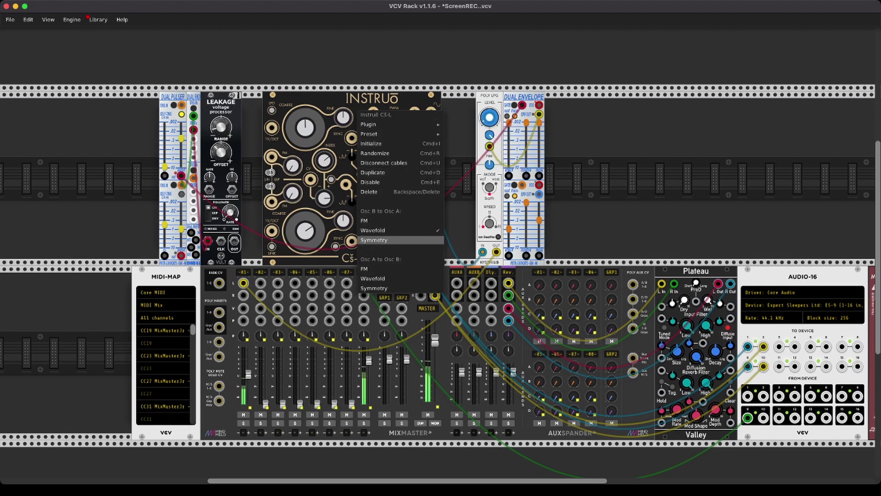
{"action": "left_click", "coordinate": [374, 240]}
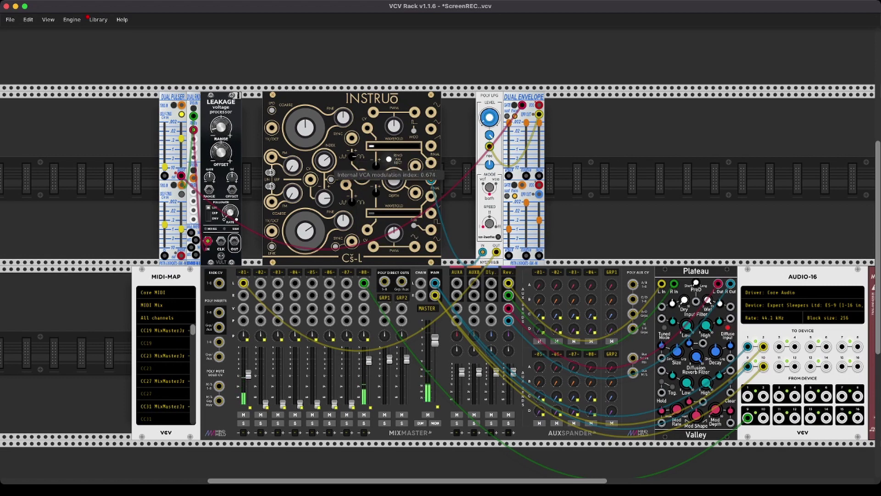
{"action": "left_click_drag", "start_coordinate": [325, 162], "coordinate": [324, 124]}
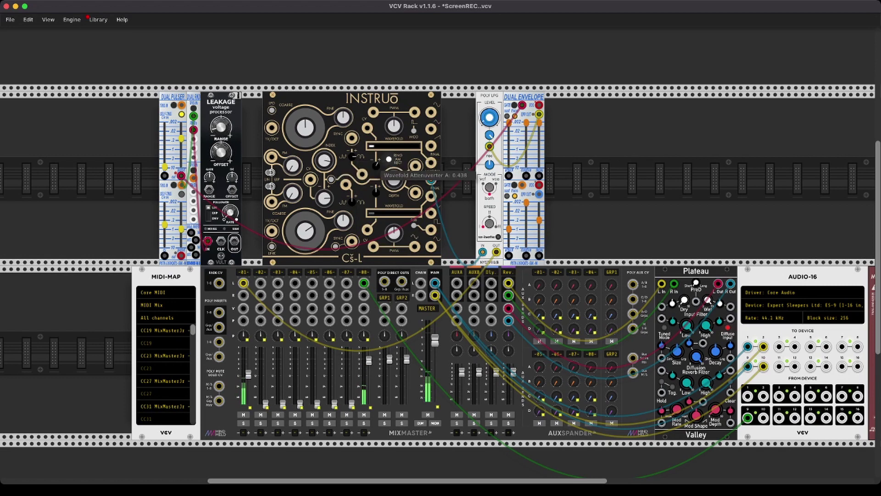
{"action": "mouse_move", "coordinate": [416, 146]}
{"action": "left_click_drag", "start_coordinate": [373, 146], "coordinate": [391, 146]}
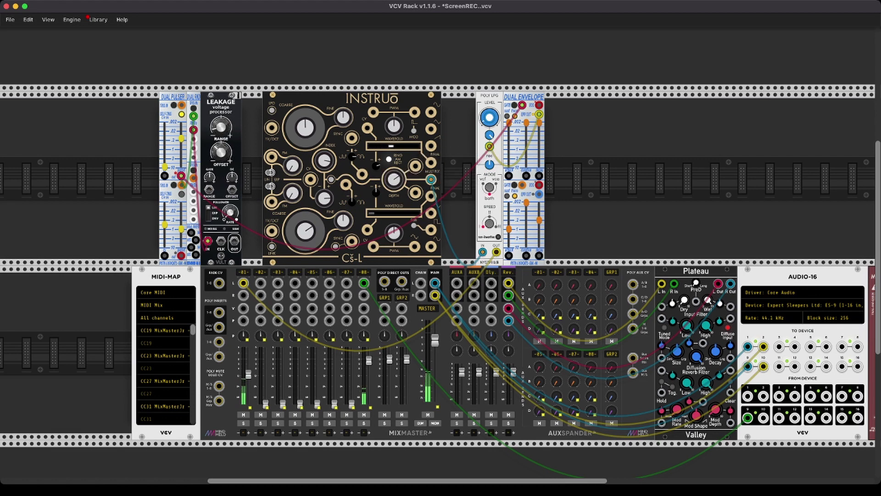
{"action": "mouse_move", "coordinate": [398, 185]}
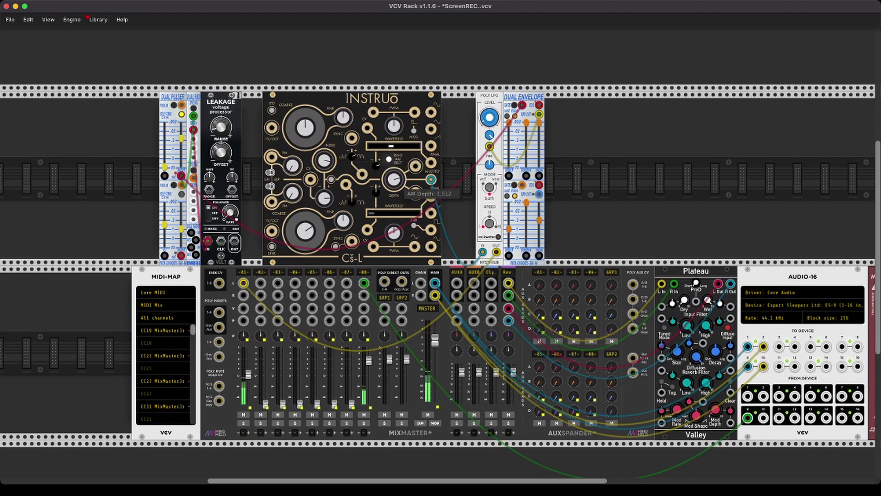
Feed the Poly LPG from oscillator A's Final output instead of Multiply, and lower oscillator A's coarse pitch.
{"action": "left_click_drag", "start_coordinate": [431, 180], "coordinate": [431, 163]}
{"action": "left_click_drag", "start_coordinate": [305, 127], "coordinate": [305, 187]}
Patch Leakage's output to oscillator A's 1V/Oct input and the narrow blue module's output beside Leakage to oscillator B's, slightly lowering the upper Dual Pulser slider.
{"action": "scroll", "coordinate": [305, 231], "scroll_direction": "down", "scroll_amount": 1}
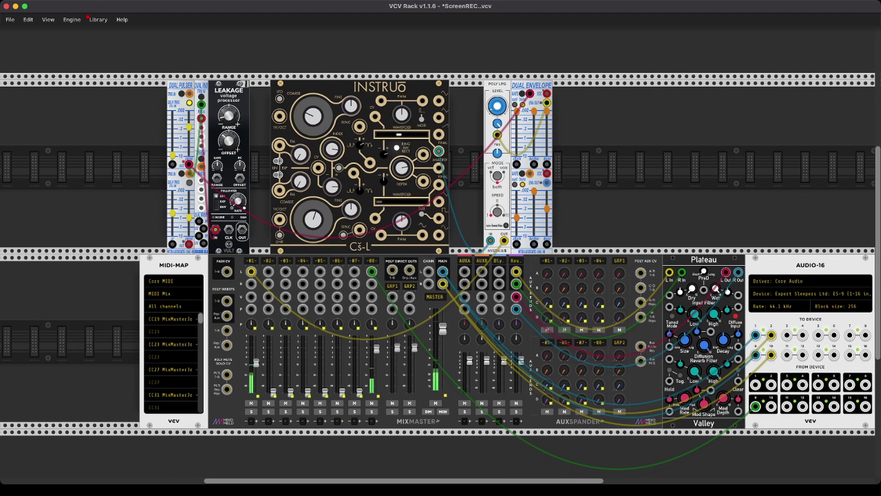
{"action": "left_click_drag", "start_coordinate": [241, 230], "coordinate": [280, 117]}
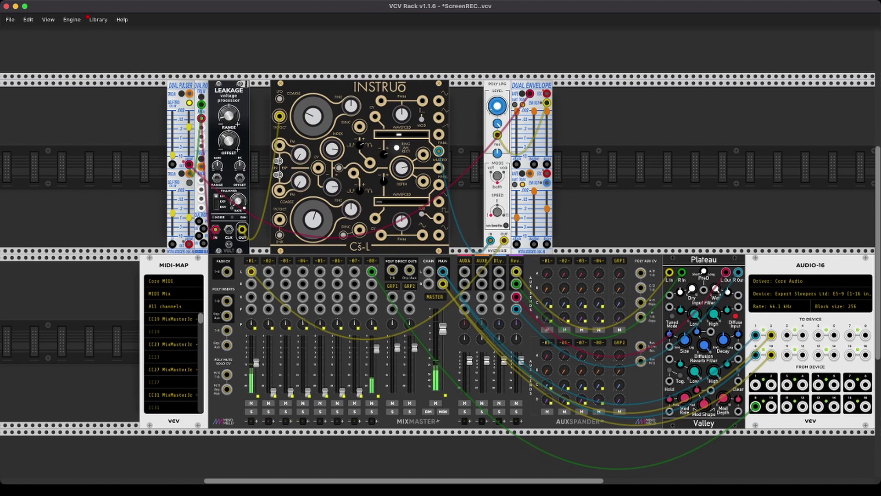
{"action": "mouse_move", "coordinate": [498, 122]}
{"action": "left_click_drag", "start_coordinate": [189, 126], "coordinate": [189, 130]}
{"action": "left_click_drag", "start_coordinate": [201, 137], "coordinate": [279, 219]}
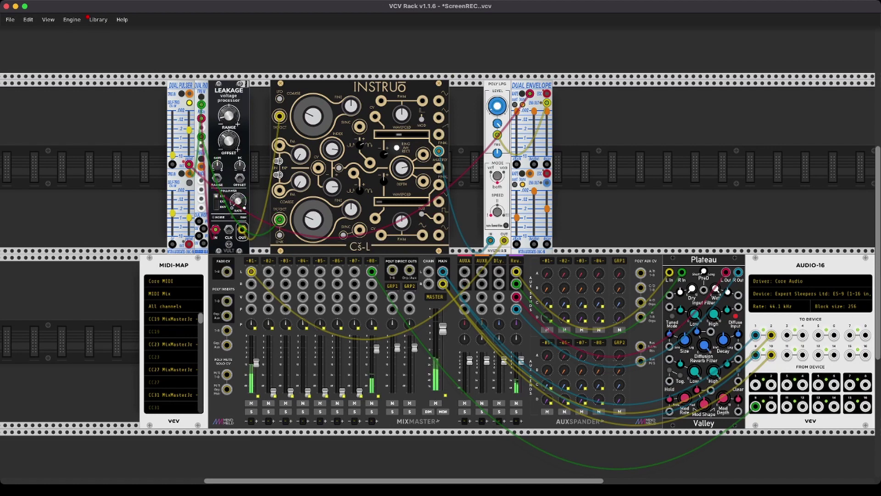